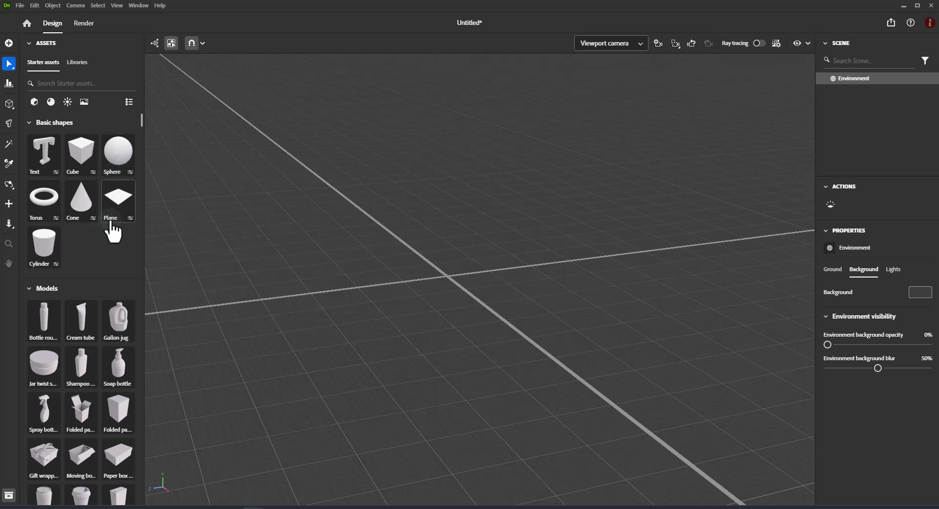
Add a cube to the scene and set its width to 26 cm and depth to 15 cm
mouse_move(111, 224)
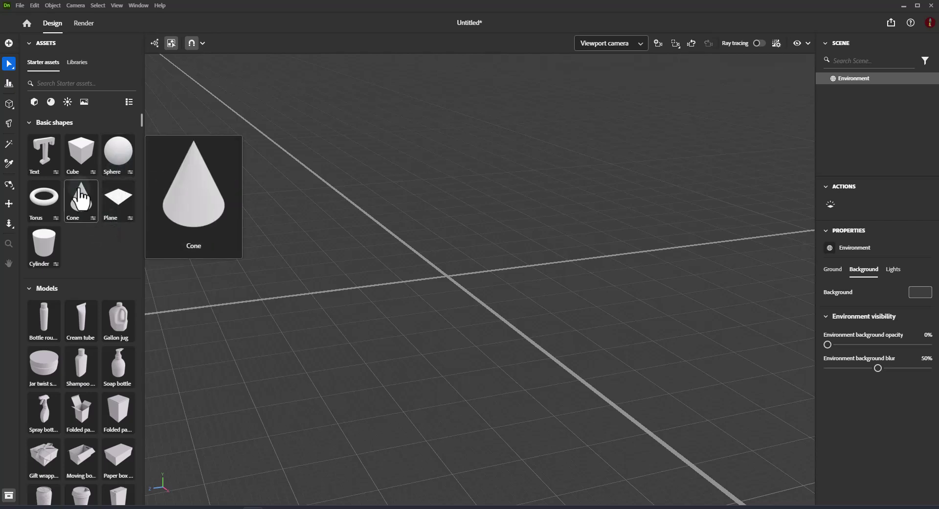
mouse_move(77, 155)
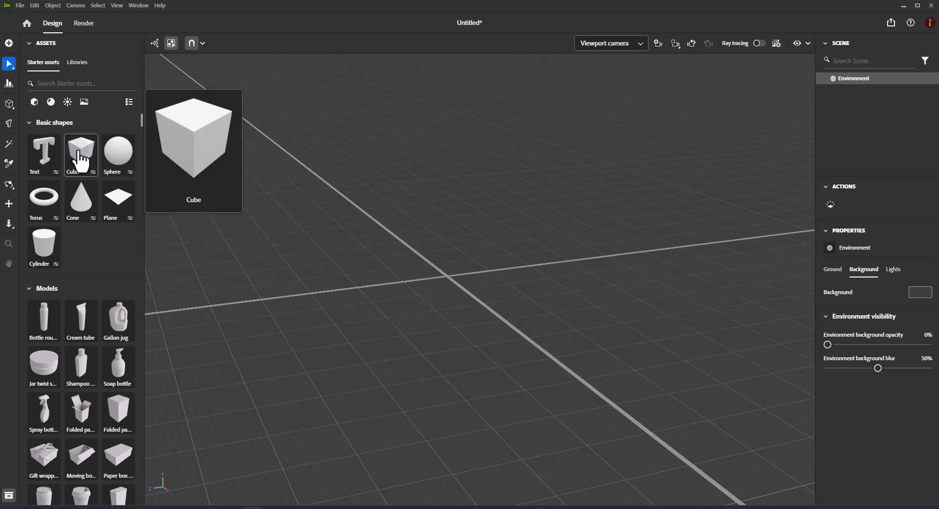
left_click(79, 157)
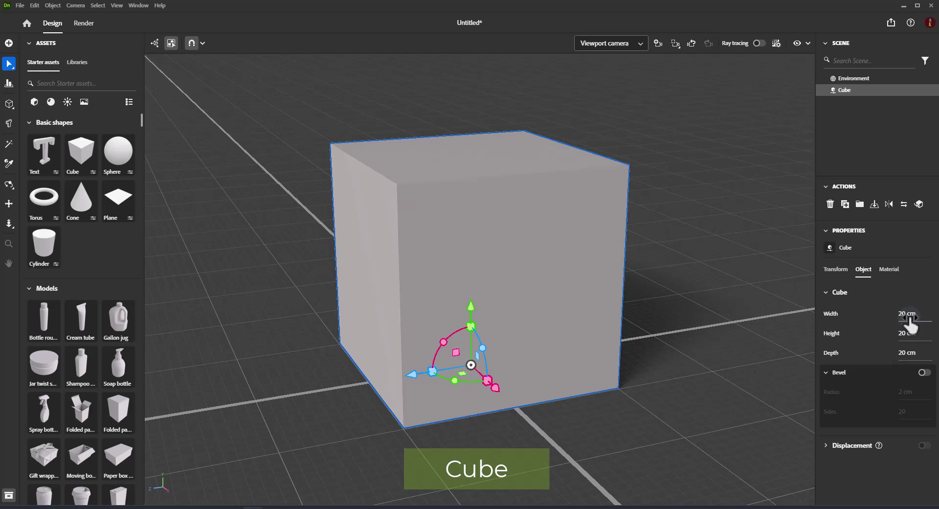
left_click_drag(910, 323, 904, 362)
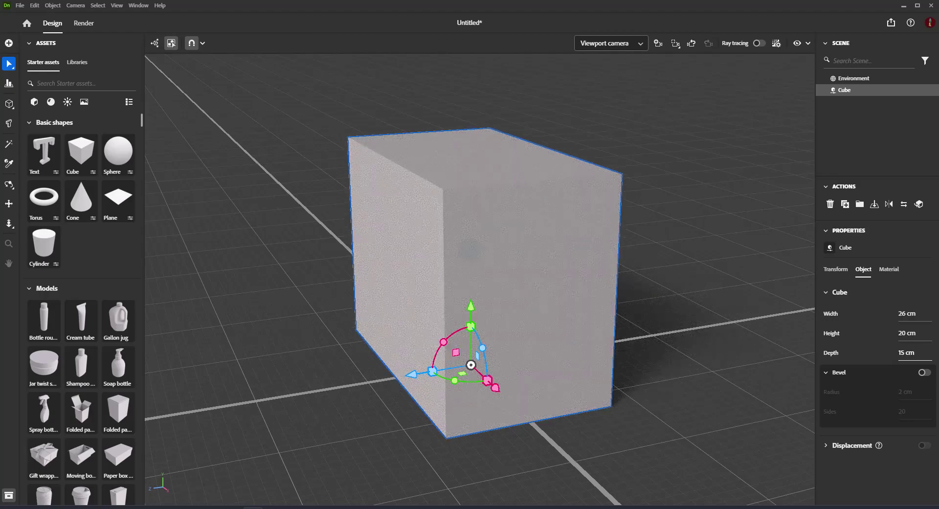
Bevel the cube's edges with a radius of 5 cm and 5 sides
left_click(925, 373)
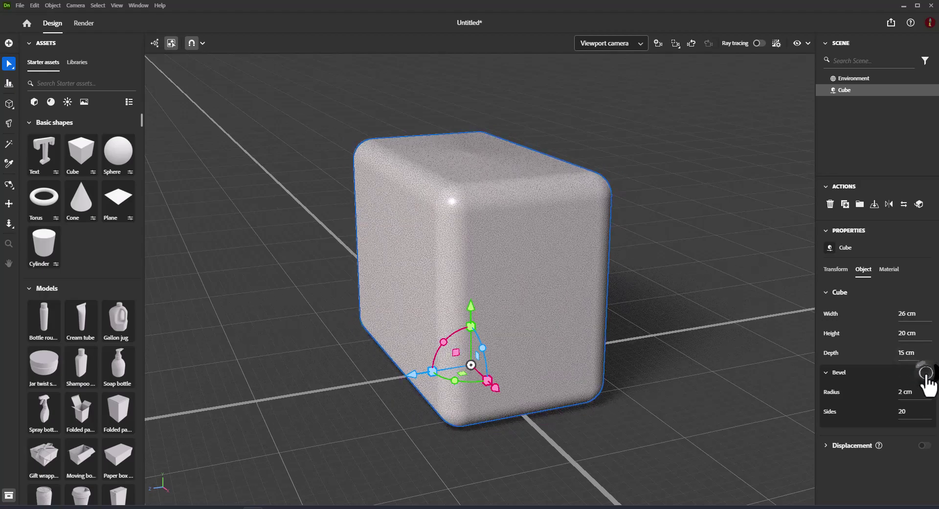
left_click_drag(904, 393, 918, 391)
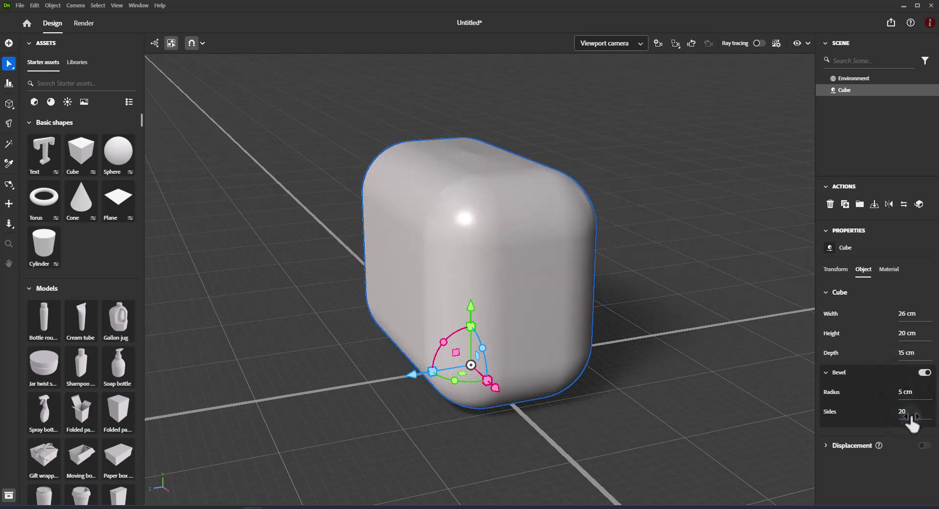
mouse_move(904, 414)
left_mouse_down()
mouse_move(896, 414)
mouse_move(917, 418)
left_mouse_up()
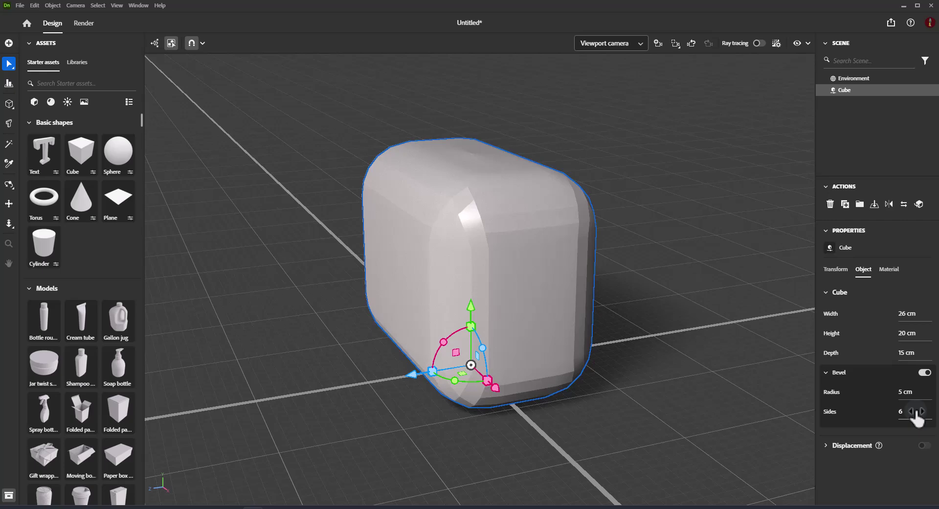
left_click(912, 411)
type("8")
key("BackSpace")
type("9")
key("Down")
key("Down")
key("Down")
key("Down")
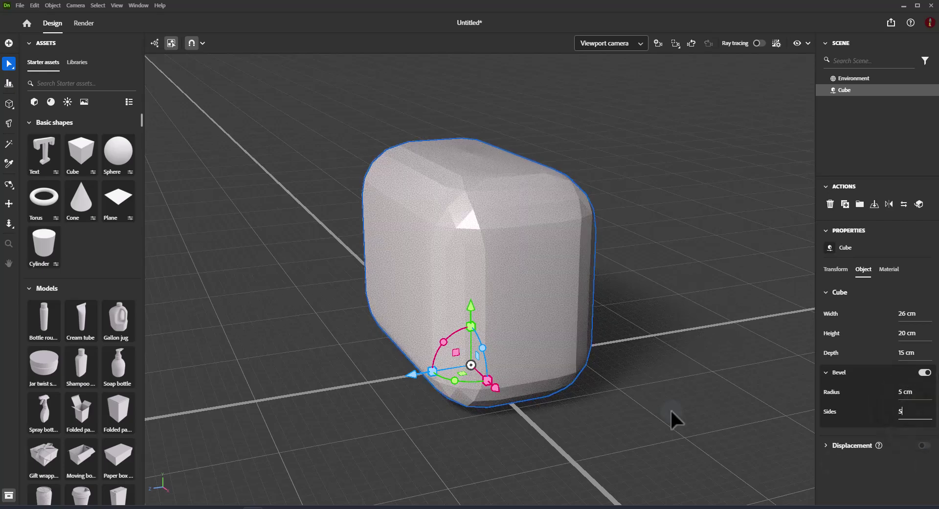
Delete the cube and add a sphere to the scene, keeping its type as Standard
key("Delete")
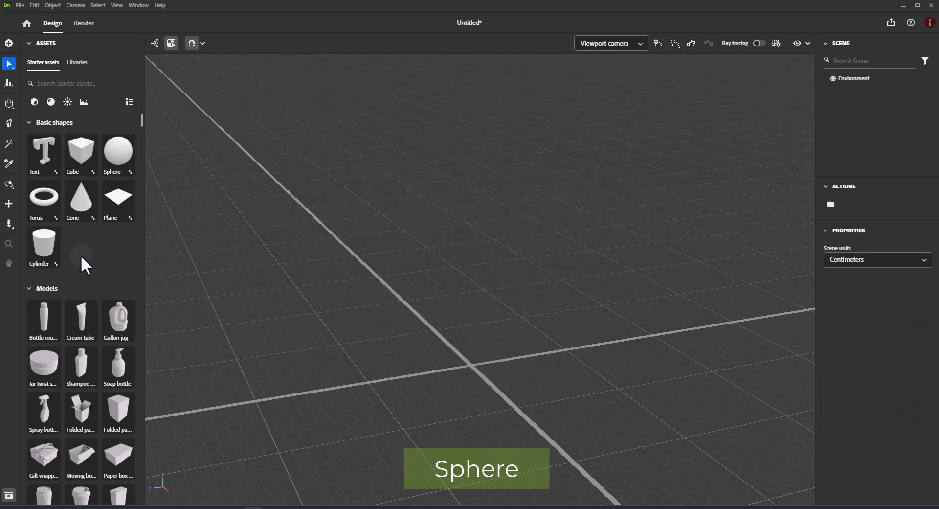
left_click_drag(115, 159, 460, 337)
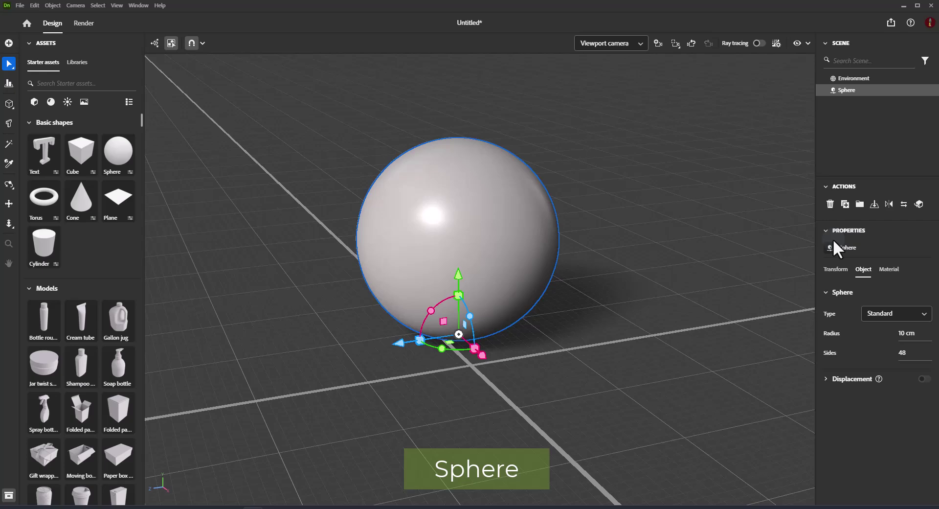
left_click(919, 316)
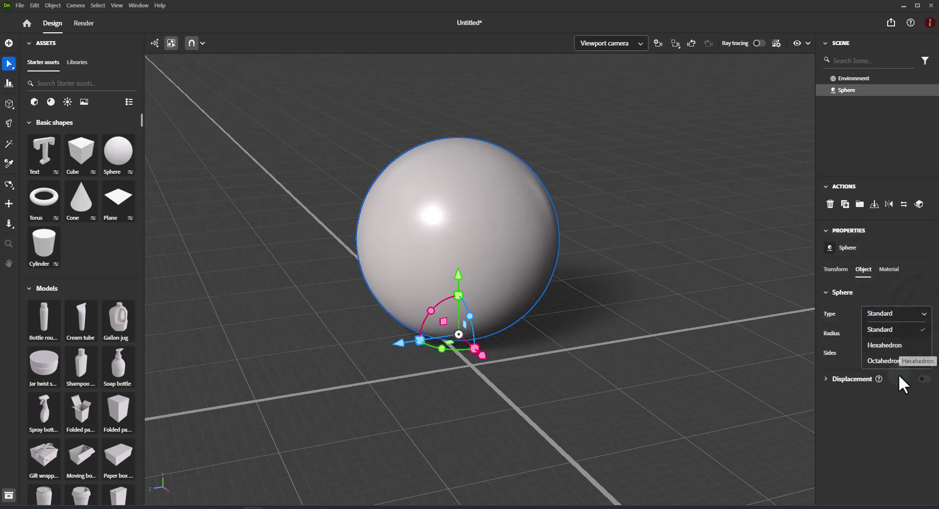
left_click(895, 330)
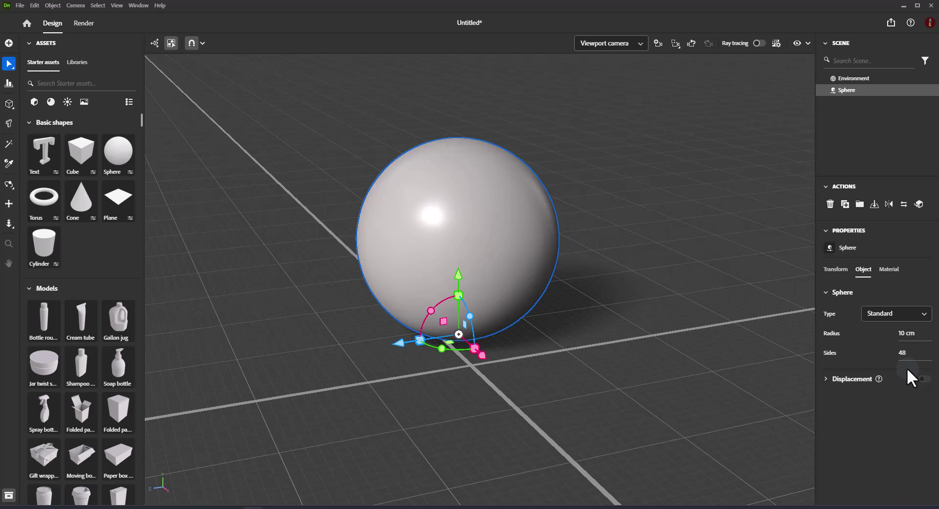
Try the Hexahedron type on the sphere and switch it back to Standard
left_click(924, 319)
left_click(896, 343)
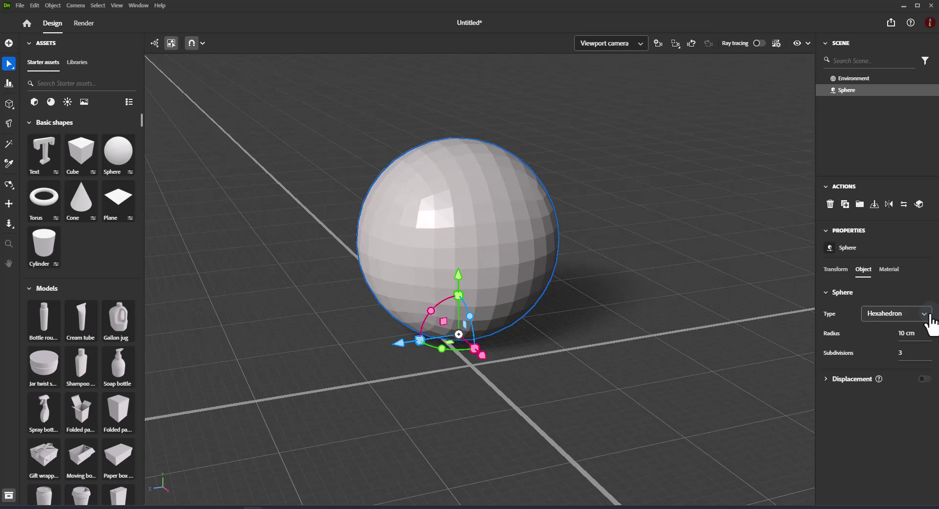
left_click(923, 316)
left_click(910, 330)
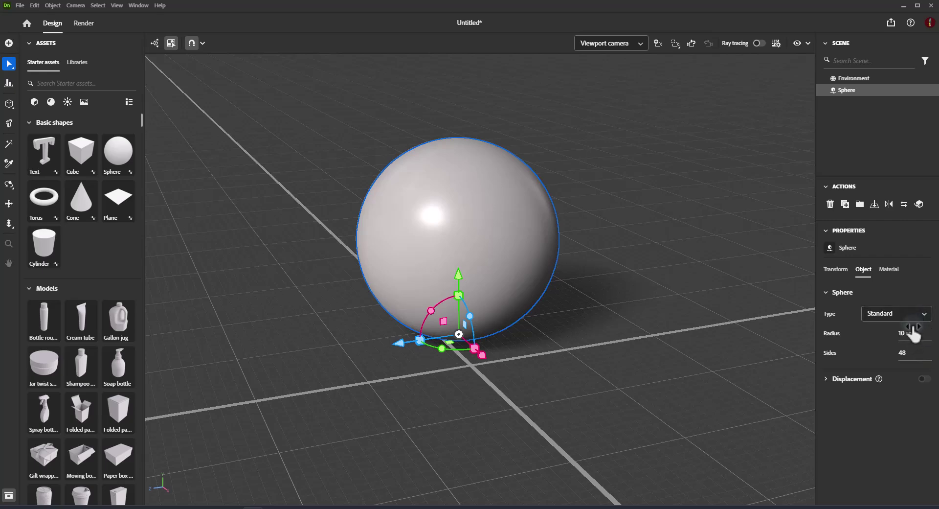
Try reducing the sphere's radius to 8 cm and undo the change
left_click(905, 334)
left_click_drag(905, 334, 885, 334)
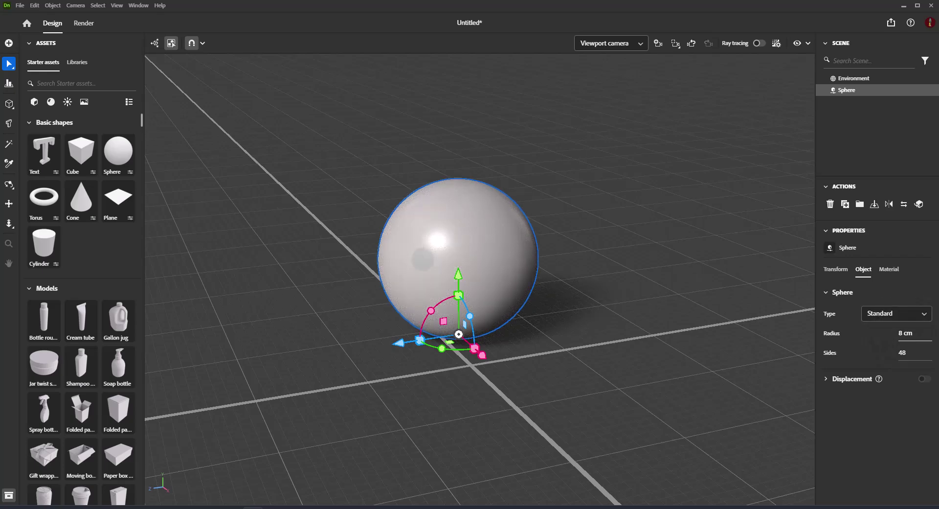
key("ctrl+z")
Set the sphere's sides to 8 and raise the count in single increments to 14
left_click(904, 353)
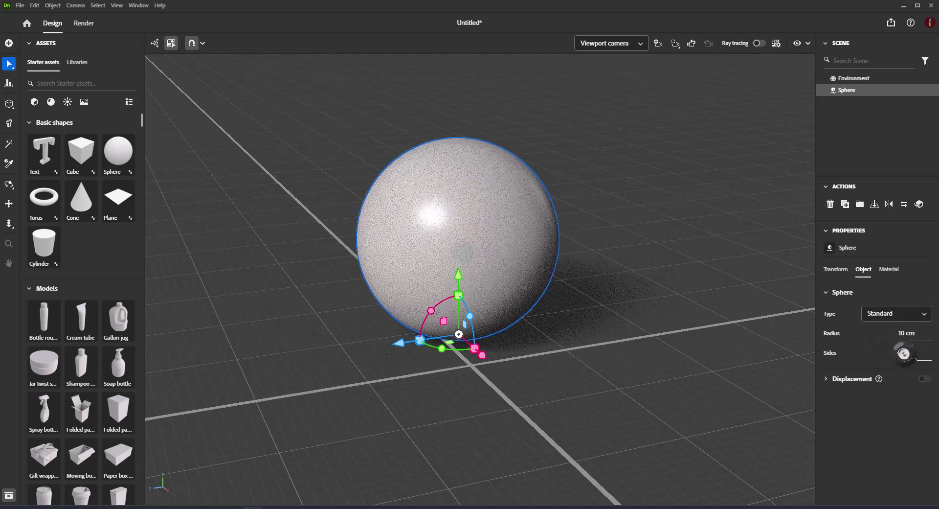
type("8")
key("Return")
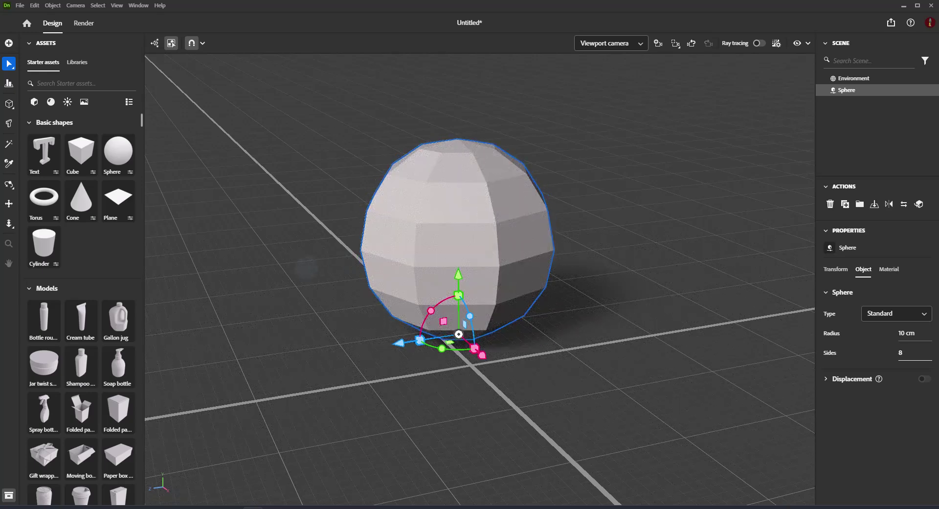
key("Up")
key("Up")
key("Up")
key("Up")
key("Up")
key("Up")
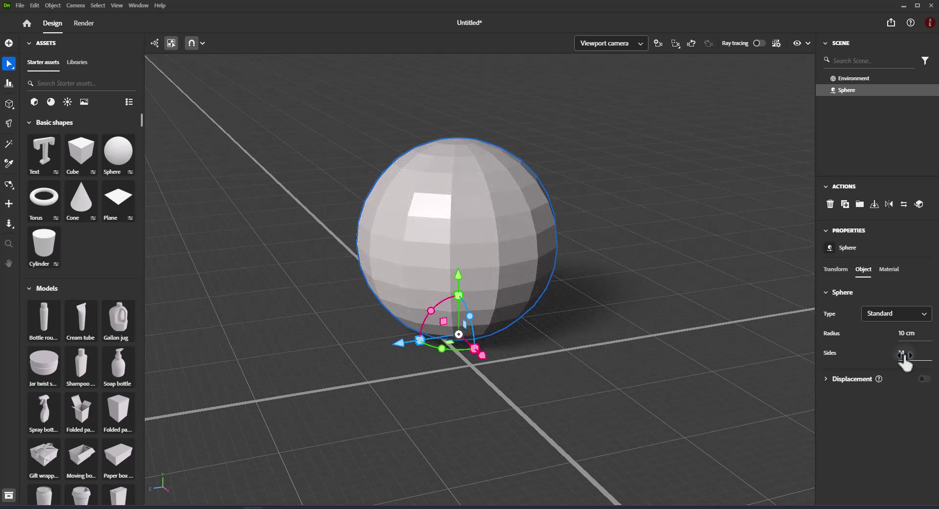
Try the sphere as a Hexahedron with 1 subdivision and change its type to Octahedron with 1 subdivision
left_click(926, 318)
left_click(900, 345)
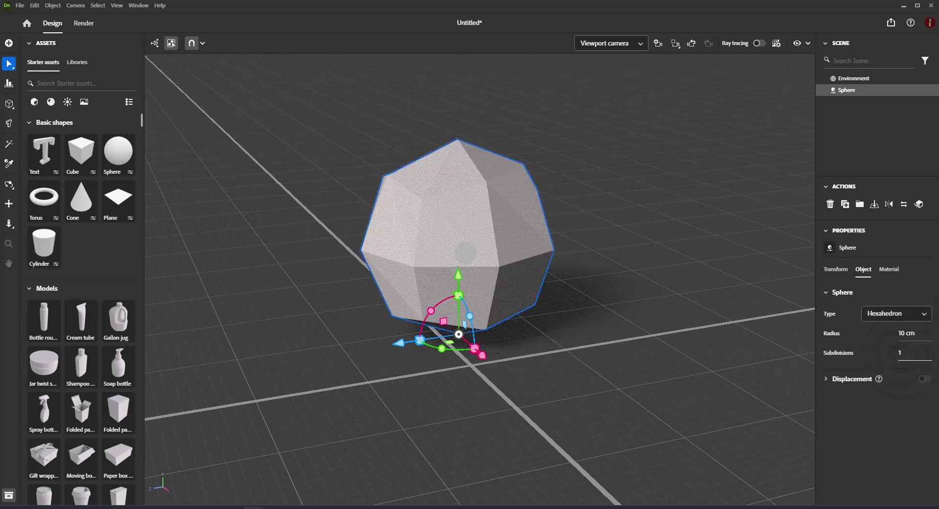
left_click_drag(901, 353, 913, 352)
left_click(922, 318)
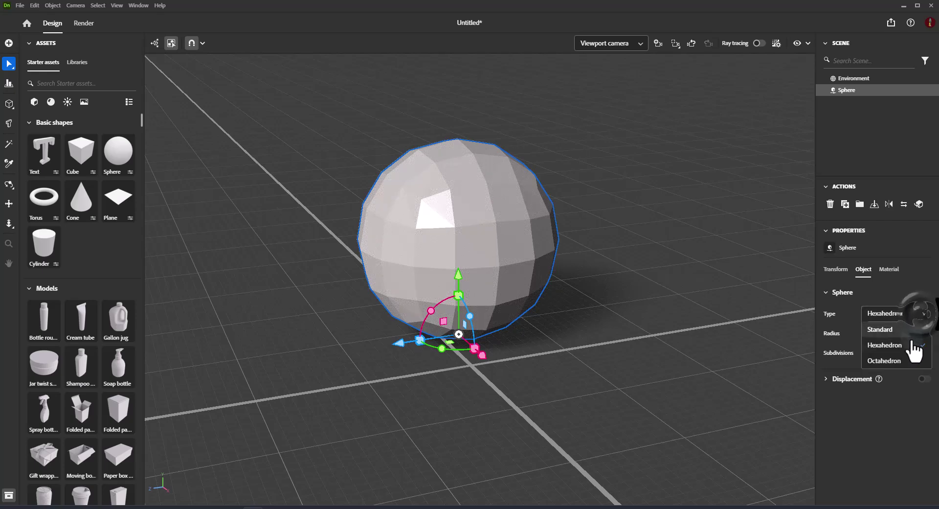
left_click(906, 361)
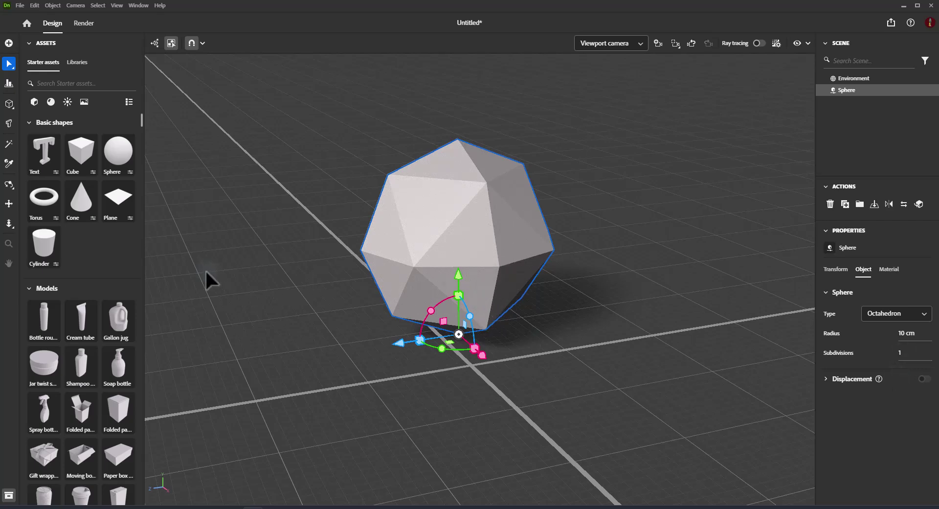
Replace the sphere with a torus that has a 9 cm ring radius and a 4 cm pipe radius
key("Delete")
left_click_drag(44, 197, 473, 334)
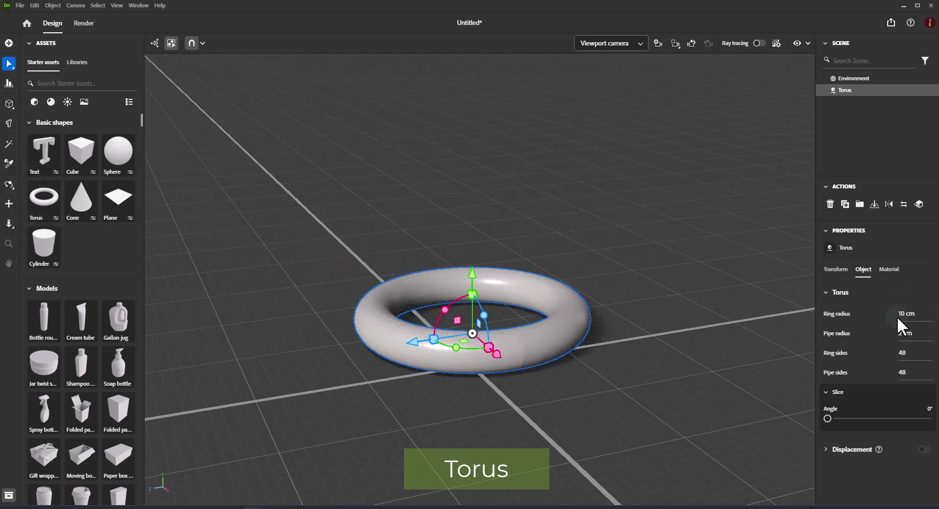
mouse_move(909, 316)
left_mouse_down()
mouse_move(895, 314)
mouse_move(906, 314)
left_mouse_up()
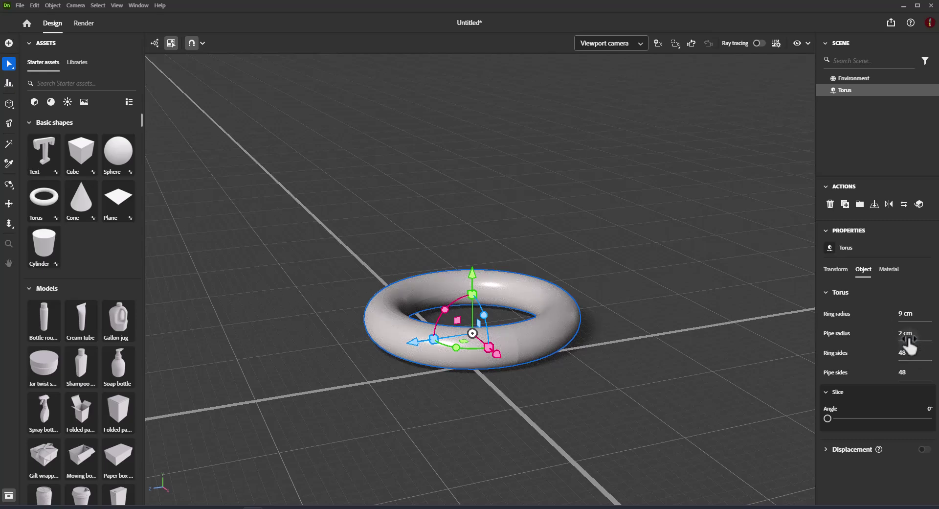
left_click_drag(909, 343, 900, 334)
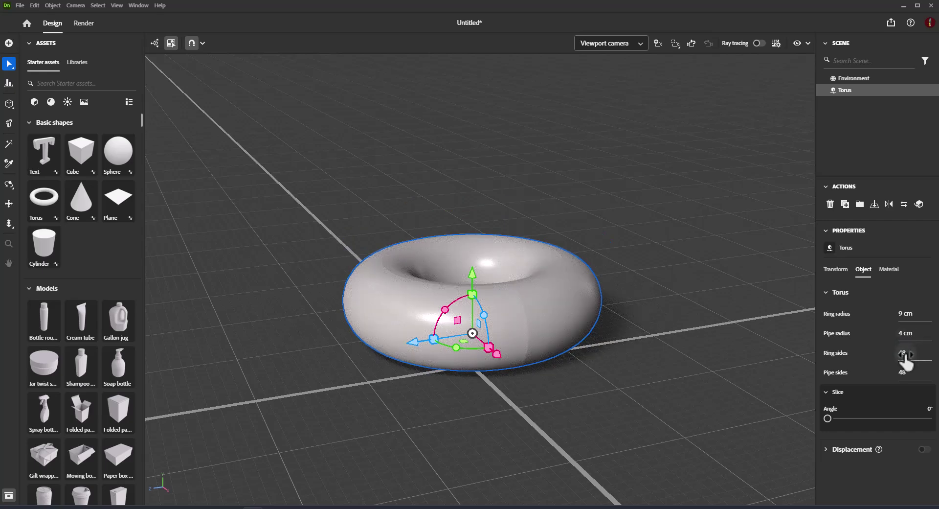
Reduce the torus to 29 ring sides and 11 pipe sides, and slice it at a 94° angle
left_click_drag(904, 360, 889, 376)
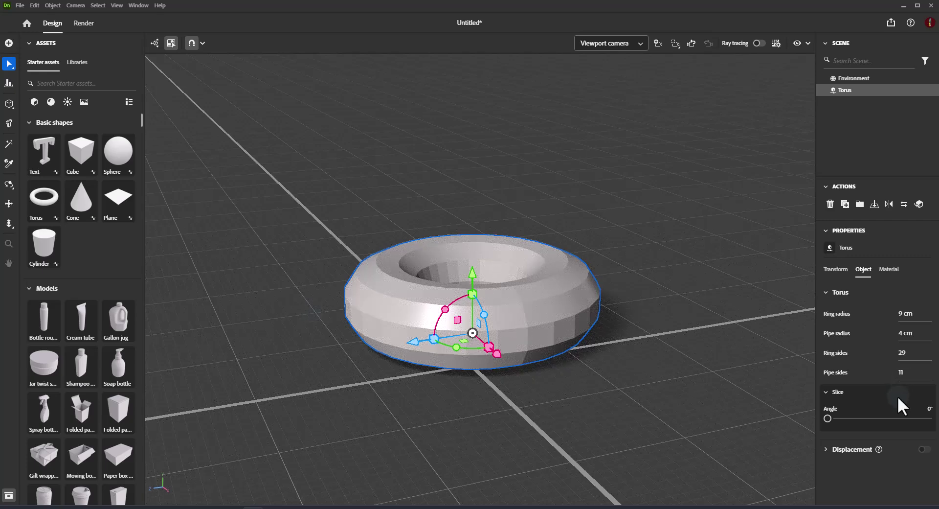
left_click_drag(827, 419, 854, 421)
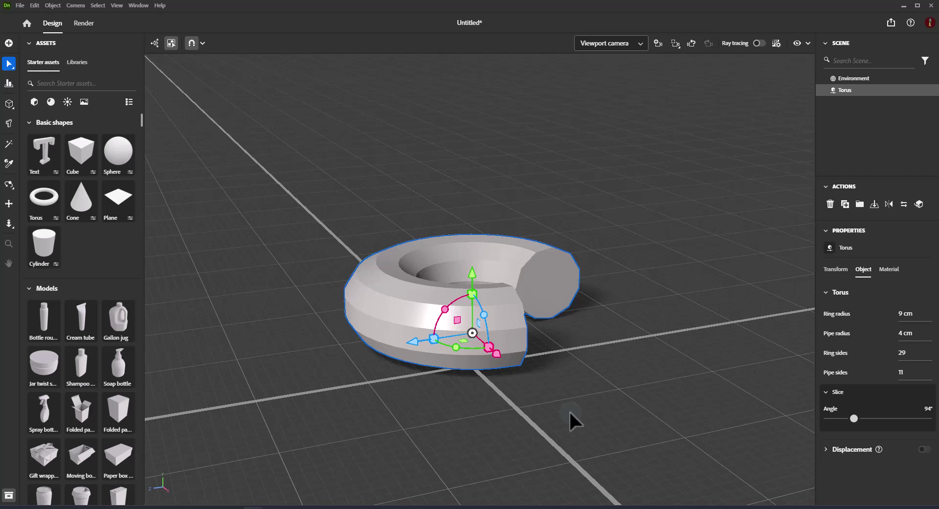
Replace the torus with a cone of 6 cm top radius, 12 cm bottom radius and 14 cm height
key("Delete")
left_click_drag(80, 205, 474, 345)
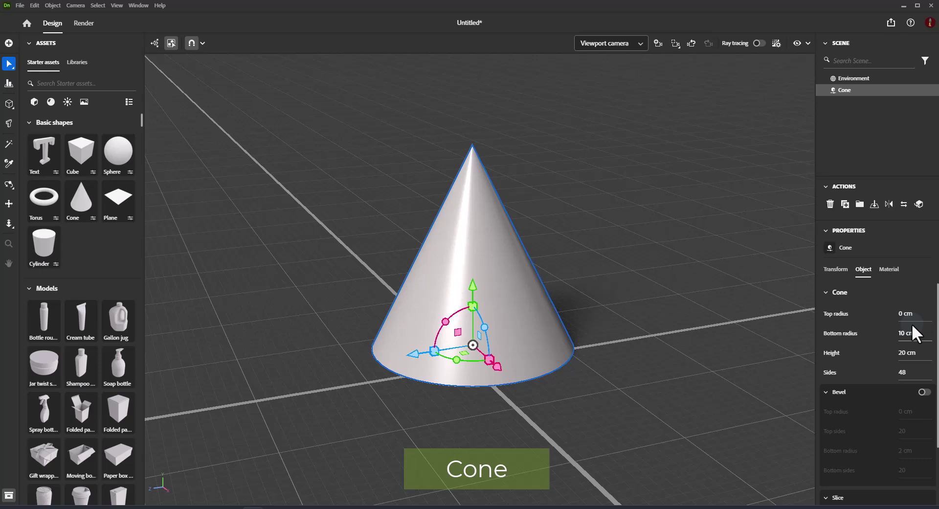
mouse_move(909, 317)
left_mouse_down()
mouse_move(927, 315)
mouse_move(913, 334)
left_mouse_up()
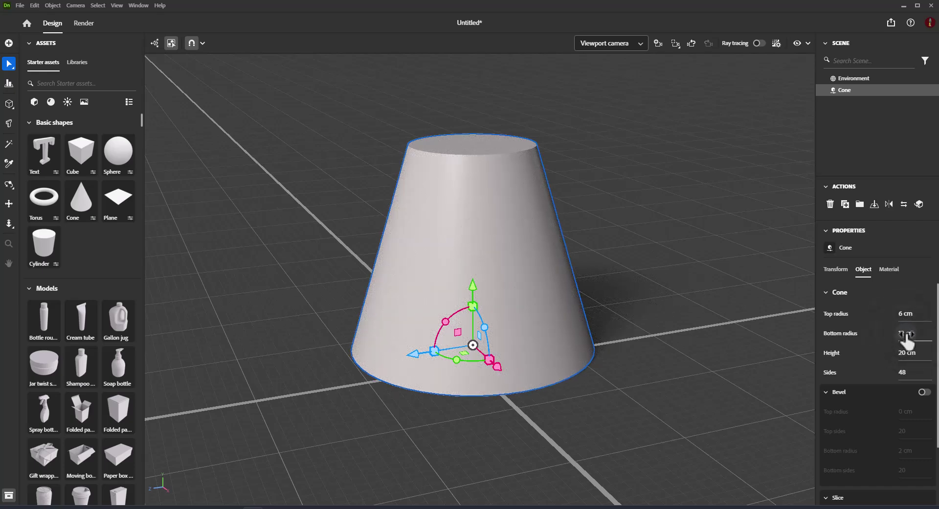
mouse_move(909, 358)
left_mouse_down()
mouse_move(924, 357)
mouse_move(903, 362)
left_mouse_up()
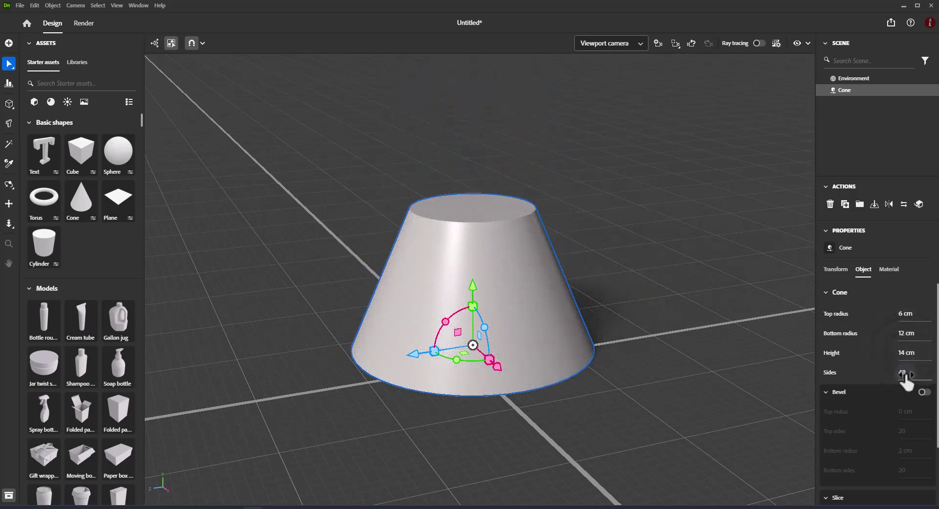
Adjust the cone's number of sides to 43
left_click_drag(905, 377, 899, 377)
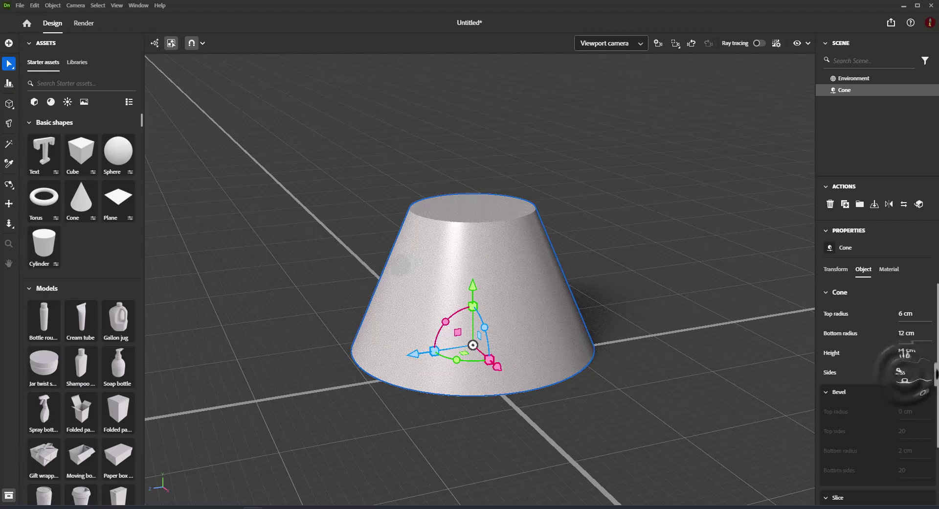
mouse_move(318, 306)
left_mouse_down()
mouse_move(487, 250)
mouse_move(690, 224)
left_mouse_up()
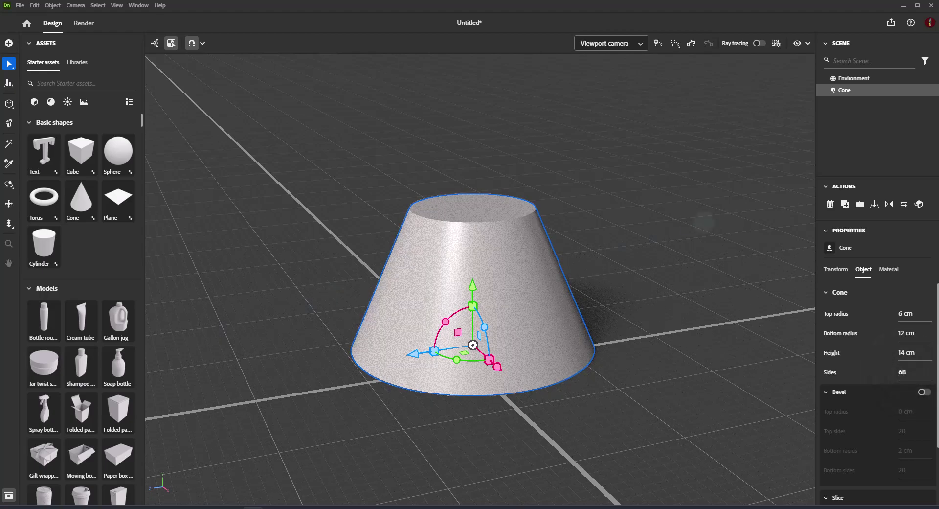
left_click_drag(746, 202, 186, 253)
Enable the cone's bevel and set the bevel's top radius to 1 cm
left_click(925, 391)
left_click_drag(906, 410, 915, 411)
left_click_drag(905, 411, 905, 439)
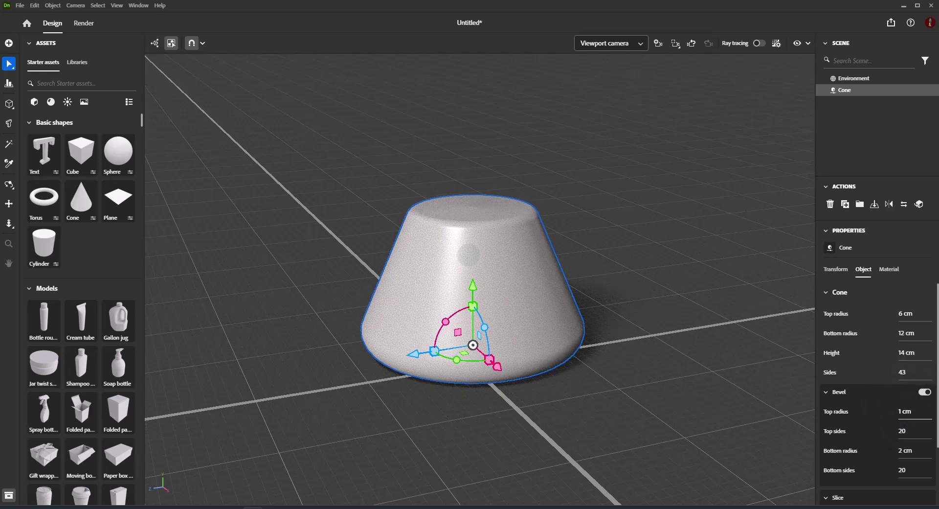
left_click_drag(904, 412, 910, 385)
key("ctrl+z")
Set the cone bevel's top sides to 19, bottom radius to 7 cm and bottom sides to 1
left_click(903, 430)
type("19")
key("Return")
mouse_move(904, 431)
left_mouse_down()
mouse_move(904, 440)
mouse_move(841, 446)
mouse_move(903, 431)
mouse_move(930, 450)
mouse_move(908, 457)
mouse_move(905, 440)
mouse_move(904, 504)
left_mouse_up()
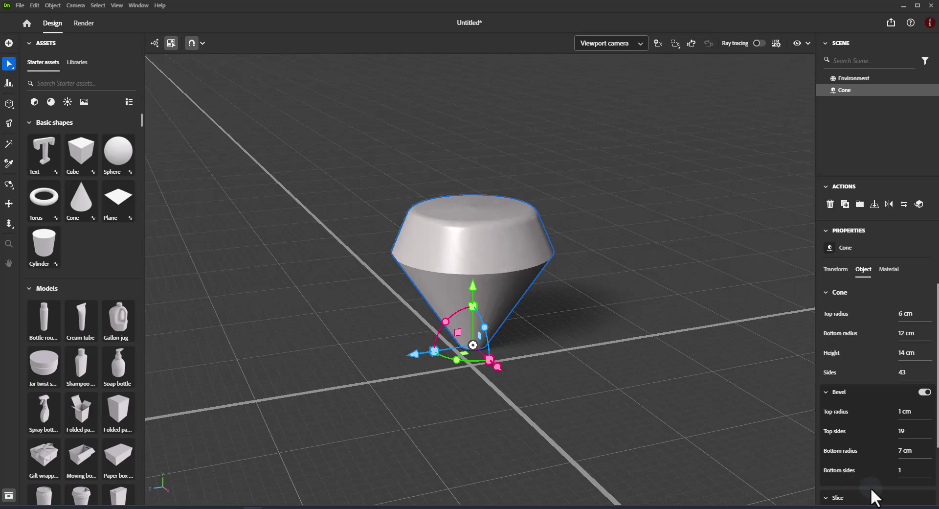
Slice the beveled cone at an angle of 70°
scroll(886, 452, "down", 1)
scroll(885, 452, "down", 3)
left_click_drag(828, 454, 847, 448)
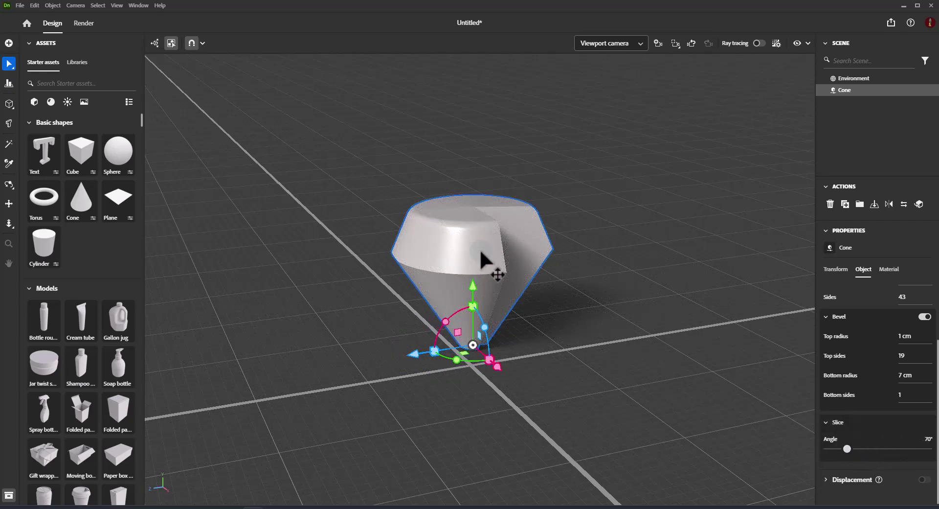
Replace the cone with a plane and set the plane's width to 8 cm
key("Delete")
left_click_drag(119, 208, 492, 345)
left_click_drag(908, 314, 883, 314)
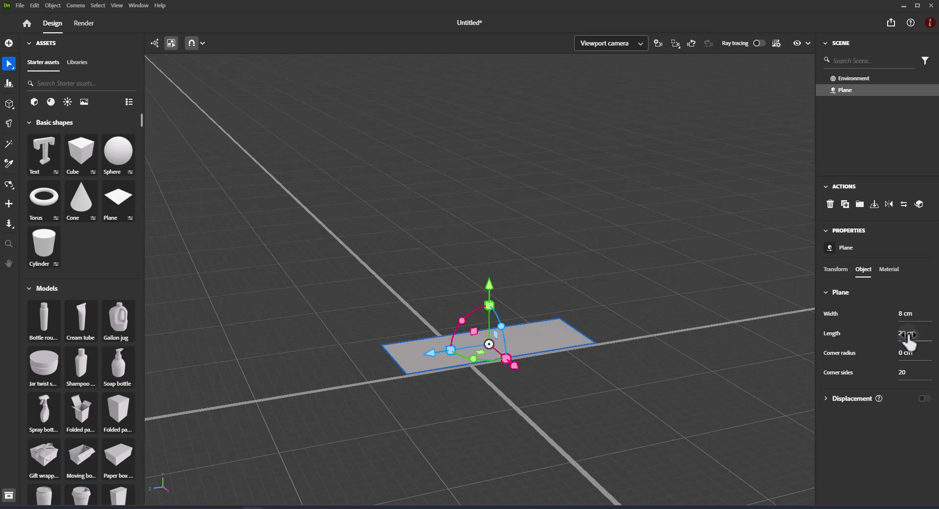
Set the plane's length to 15 cm, its corner radius to 9 cm and its corner sides to 1
mouse_move(909, 343)
left_mouse_down()
mouse_move(906, 324)
mouse_move(907, 338)
left_mouse_up()
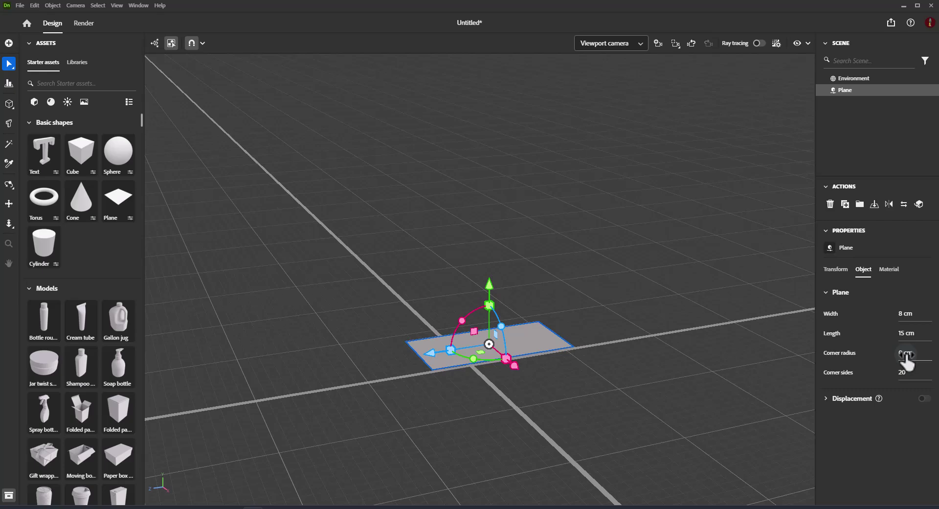
mouse_move(906, 360)
left_mouse_down()
mouse_move(913, 347)
mouse_move(903, 357)
left_mouse_up()
scroll(534, 376, "up", 2)
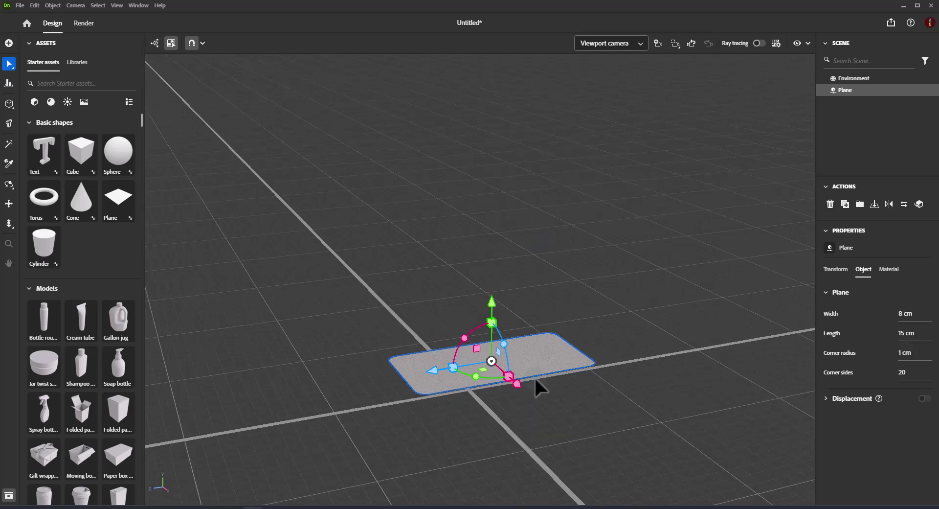
middle_click_drag(554, 435, 563, 367)
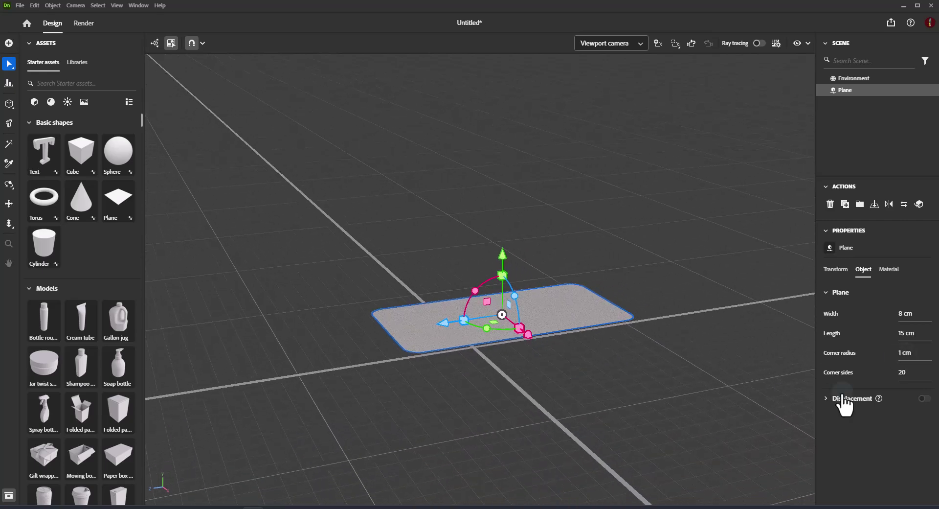
left_click_drag(902, 373, 903, 353)
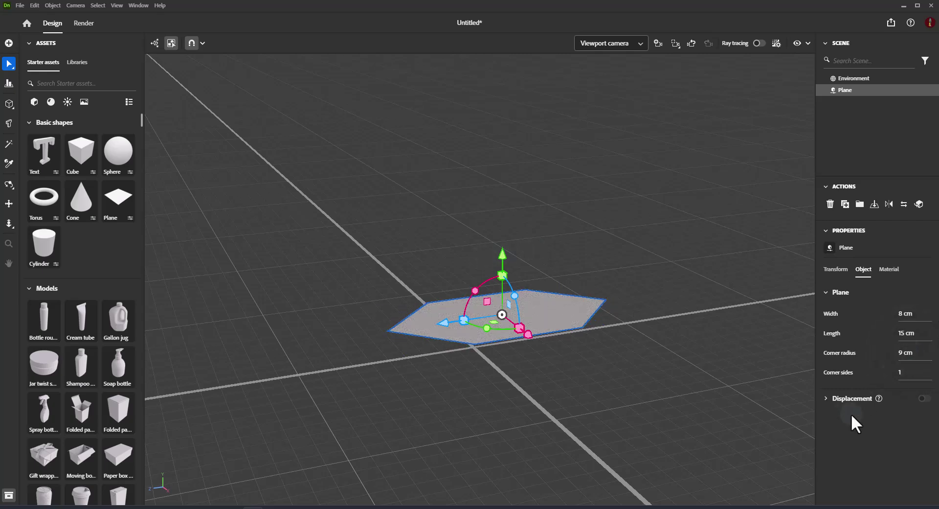
Replace the plane with a cylinder placed near the centre of the grid
key("Delete")
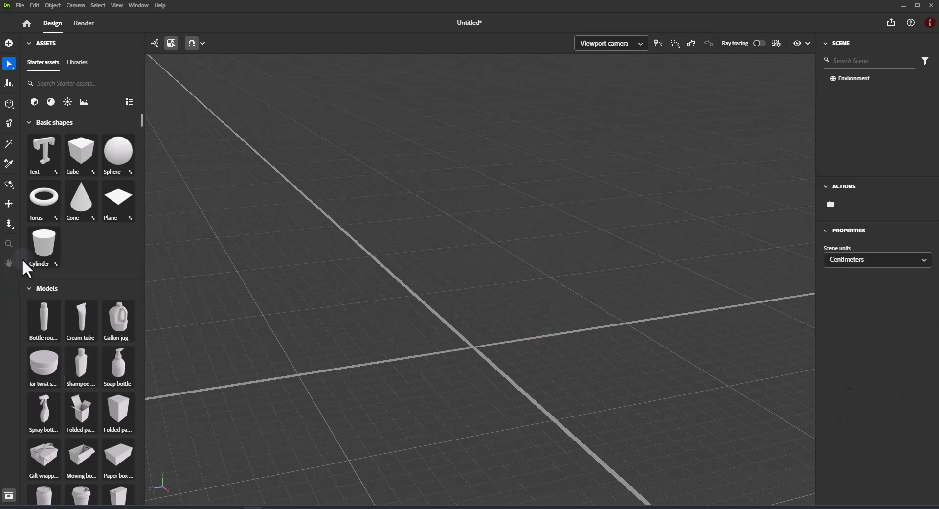
left_click_drag(44, 243, 477, 327)
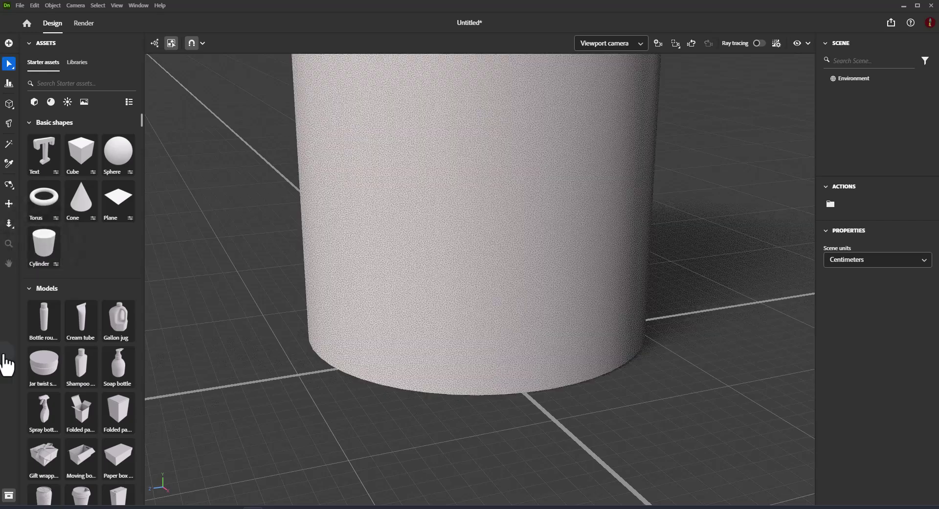
scroll(611, 341, "down", 4)
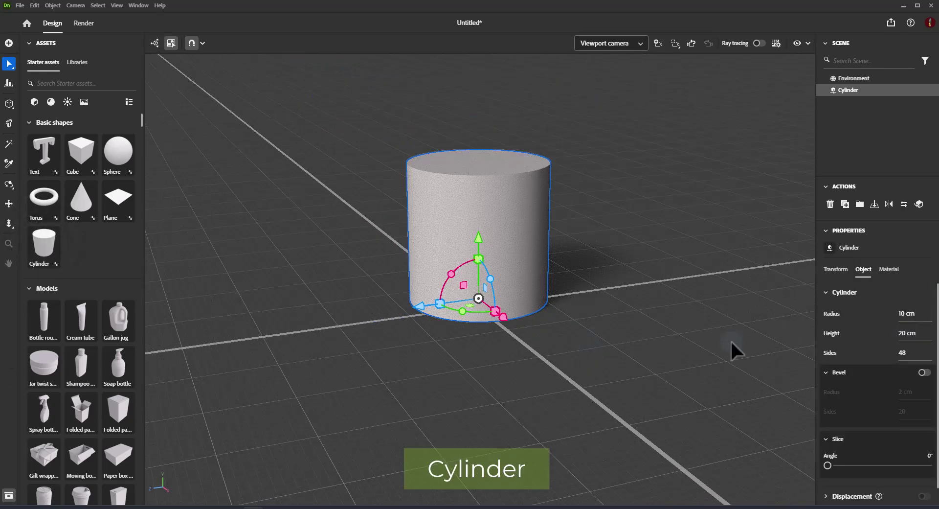
Set the cylinder's radius to 2 cm, height to 10 cm and sides to 11
left_click_drag(913, 316, 914, 341)
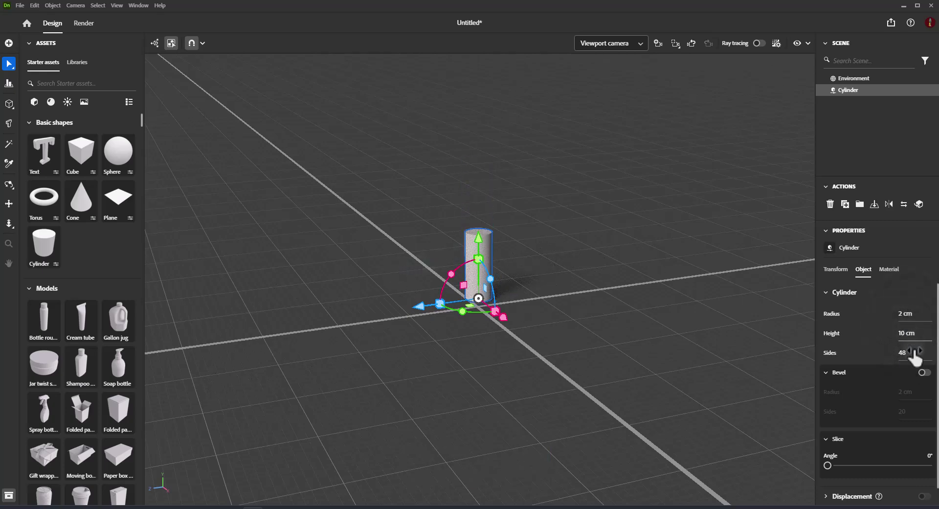
scroll(632, 348, "up", 5)
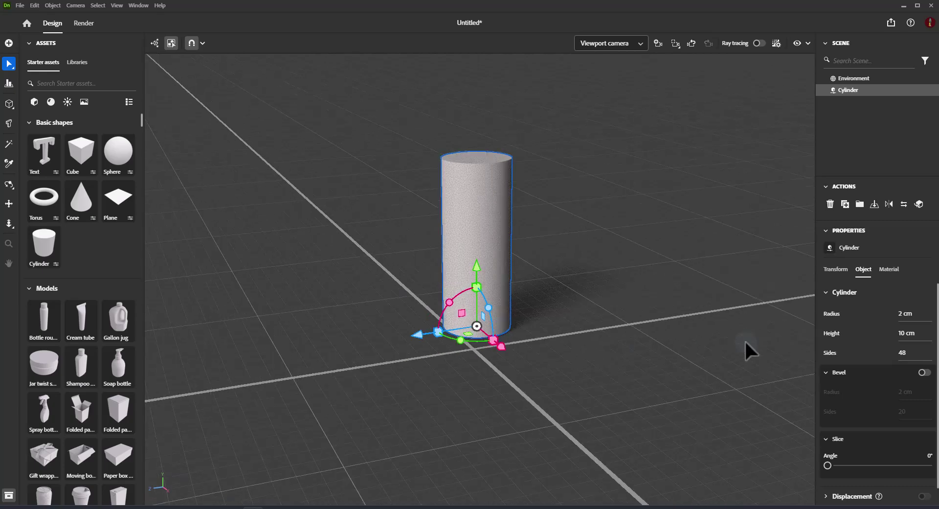
left_click_drag(904, 354, 906, 361)
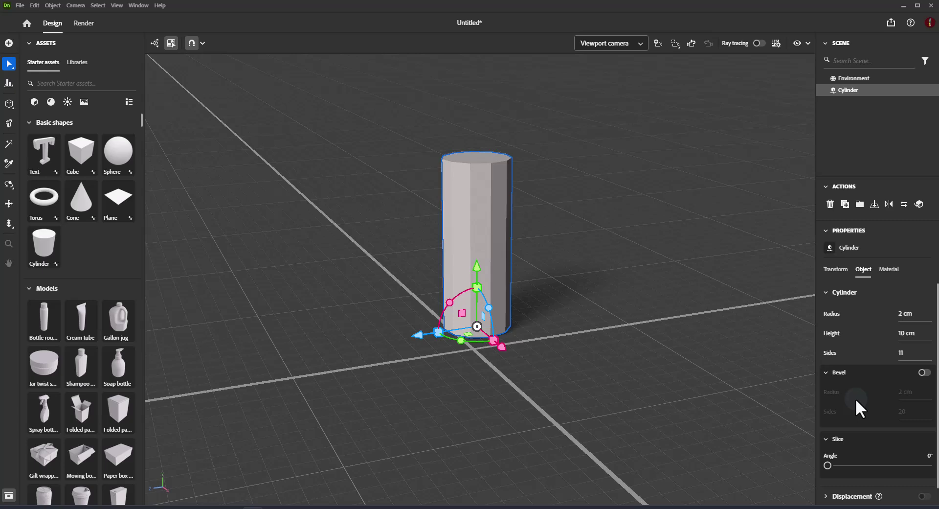
Enable the cylinder's bevel with a radius of 9 cm and 1 side
left_click(925, 372)
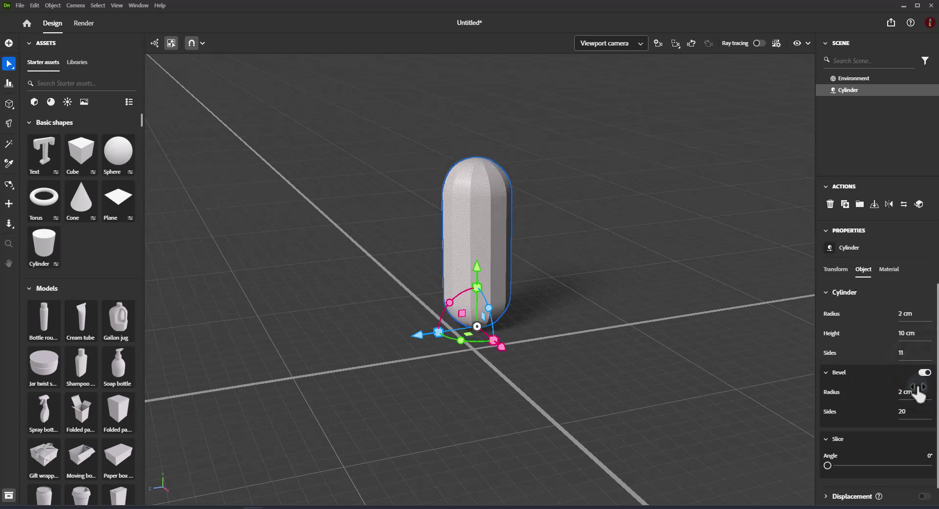
mouse_move(906, 397)
left_mouse_down()
mouse_move(903, 390)
mouse_move(911, 395)
left_mouse_up()
left_click_drag(905, 415, 905, 412)
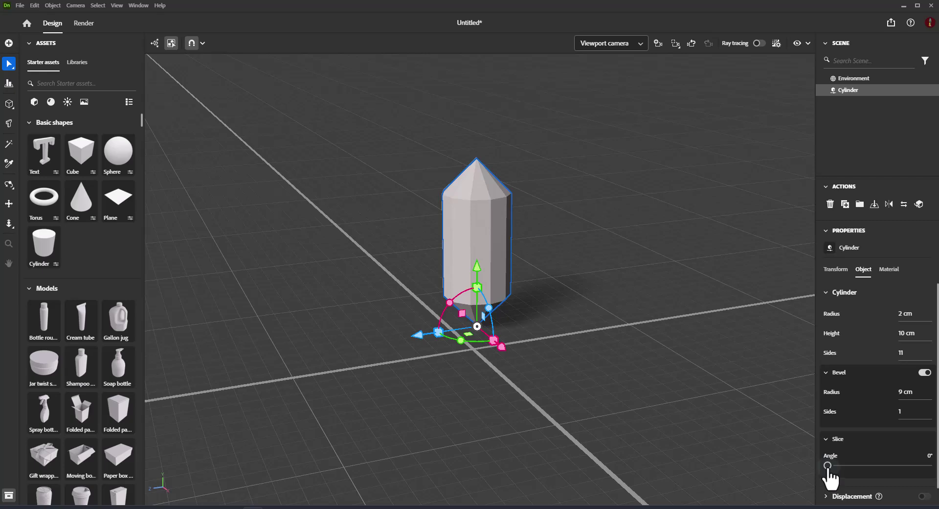
Slice the beveled cylinder at an angle of 103° and view its cut faces
left_click_drag(829, 465, 856, 465)
middle_click_drag(623, 427, 510, 438)
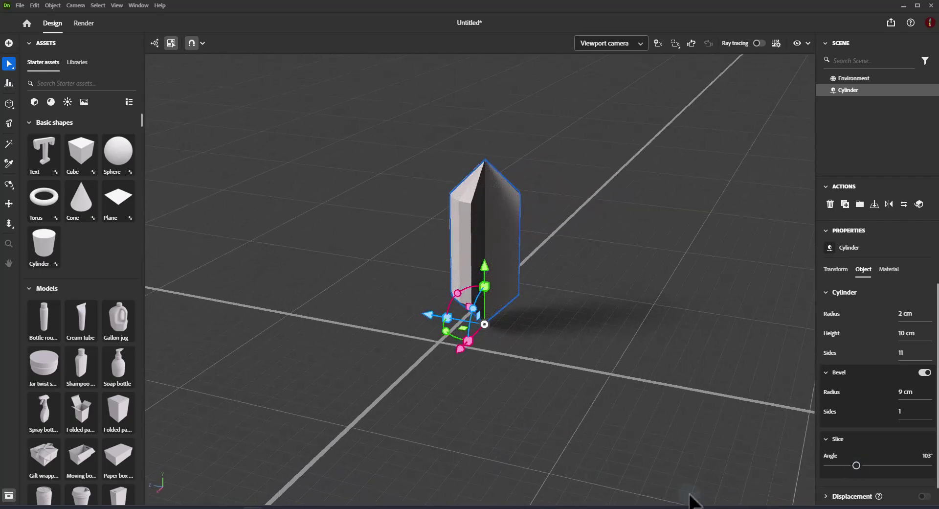